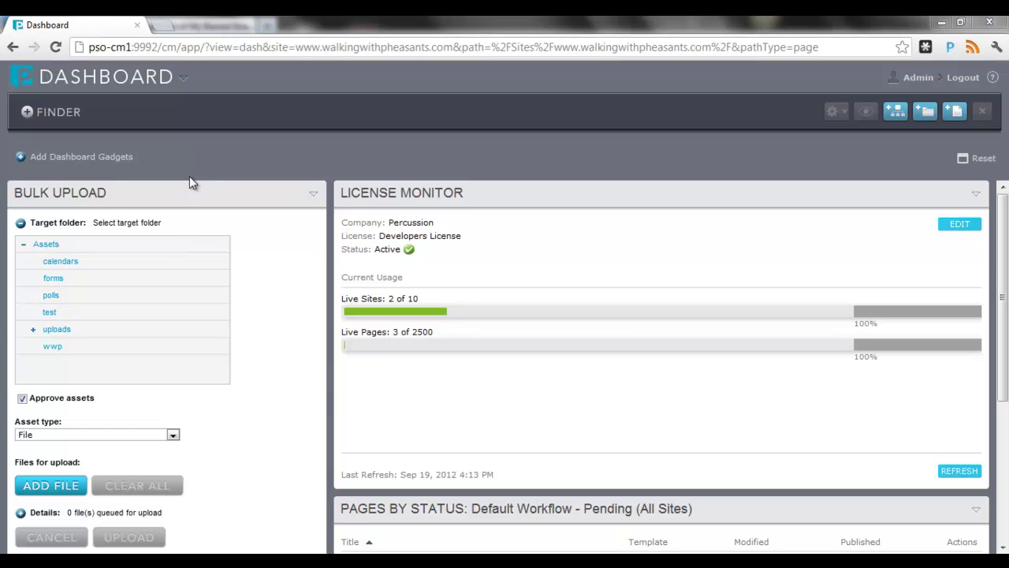
Go to the site's publishing servers, review the wwplocal server's file publishing settings and save them.
click(189, 80)
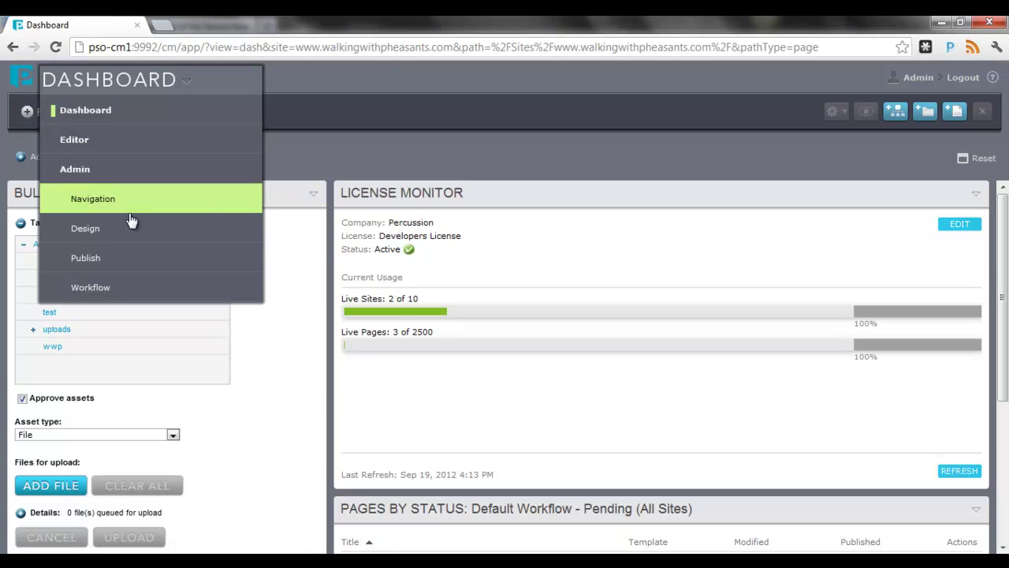
click(113, 266)
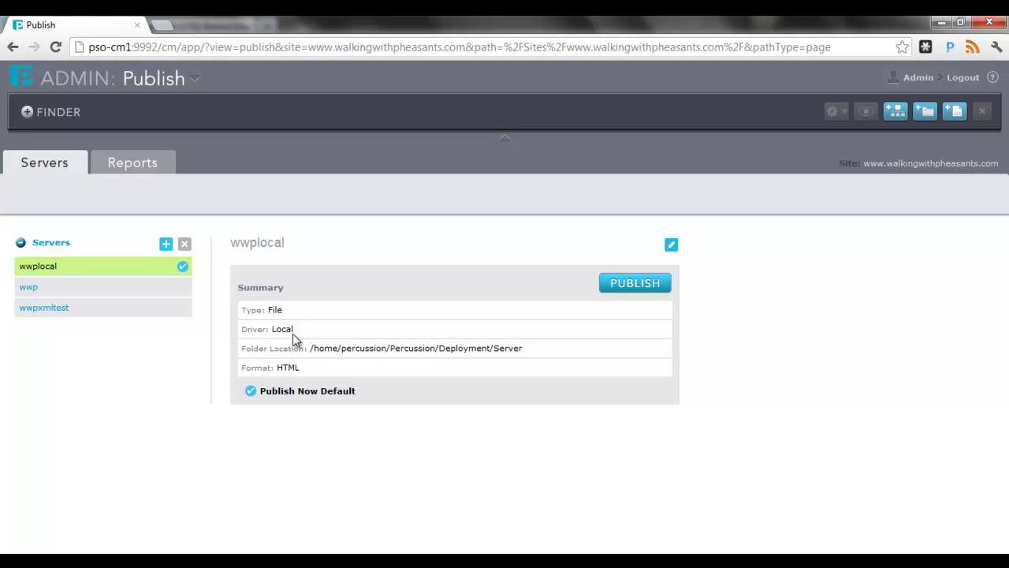
click(671, 245)
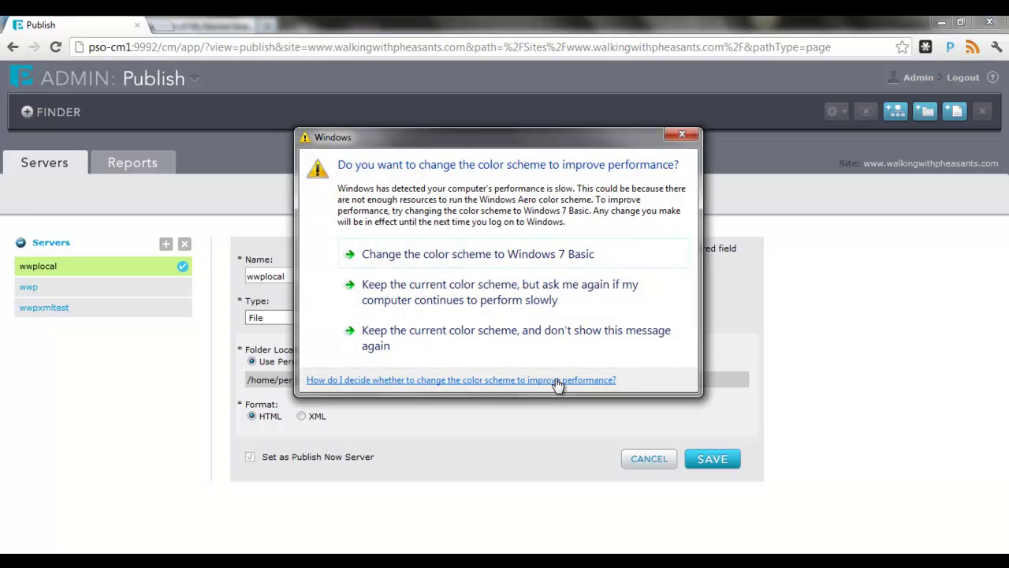
click(682, 134)
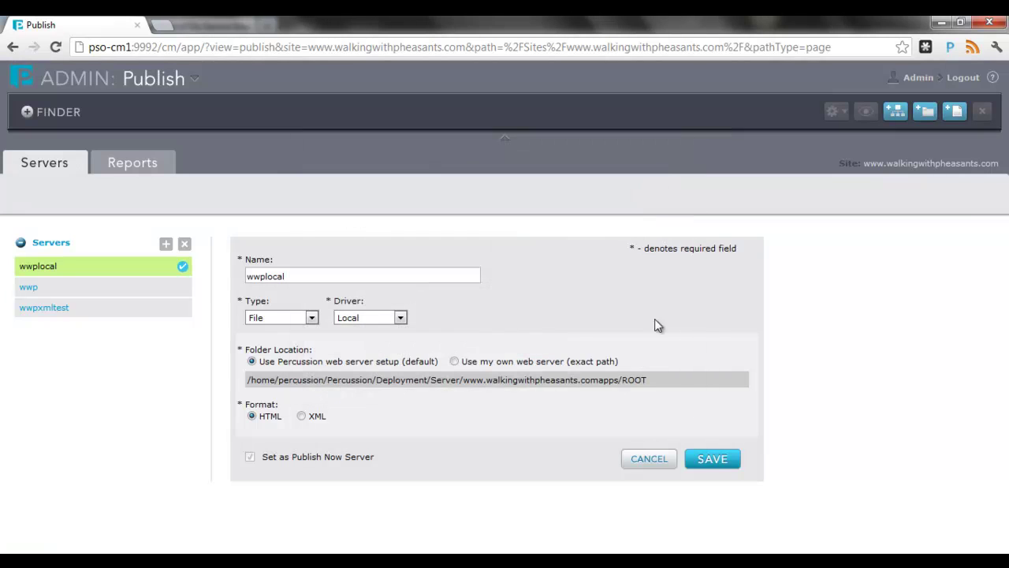
click(712, 460)
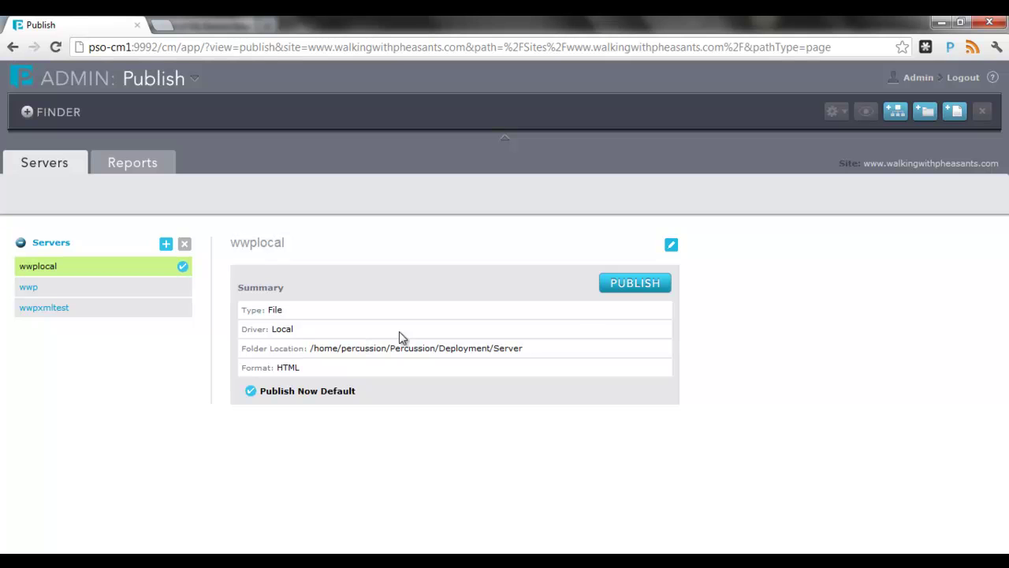
Publish the site to the wwplocal server.
click(635, 284)
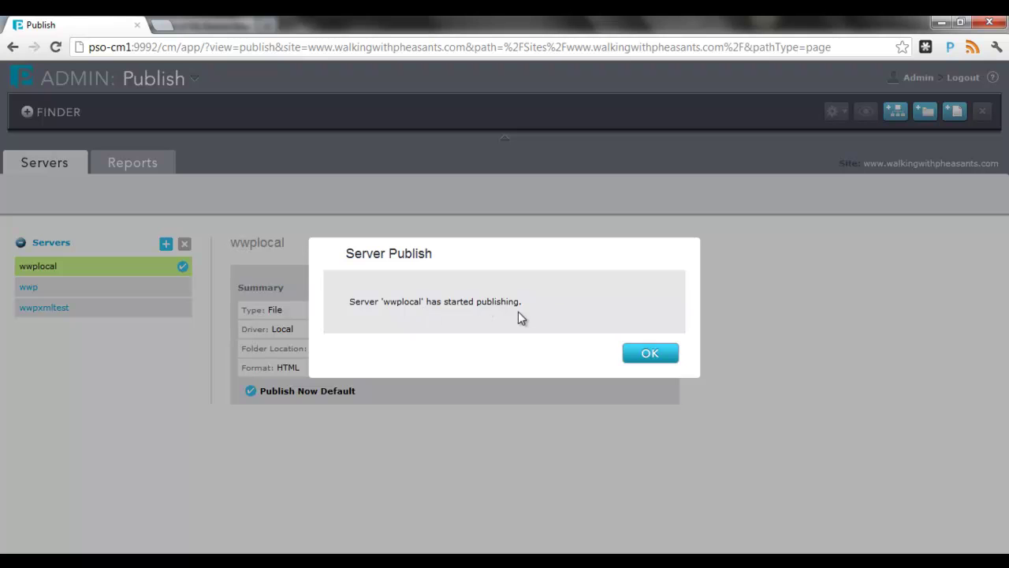
click(642, 352)
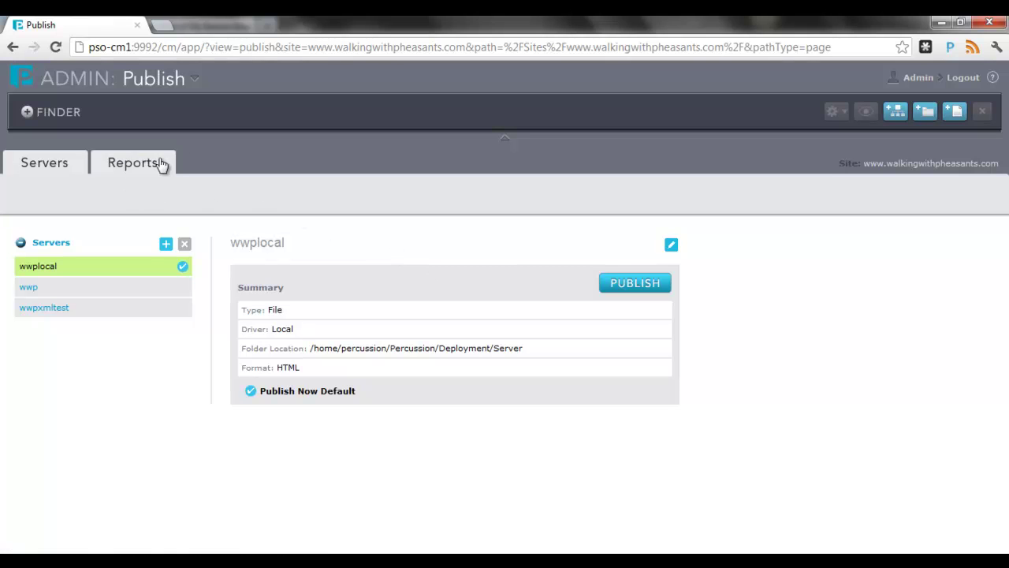
Open the locally published site at pso-cm1:9980 in a new browser tab.
click(164, 25)
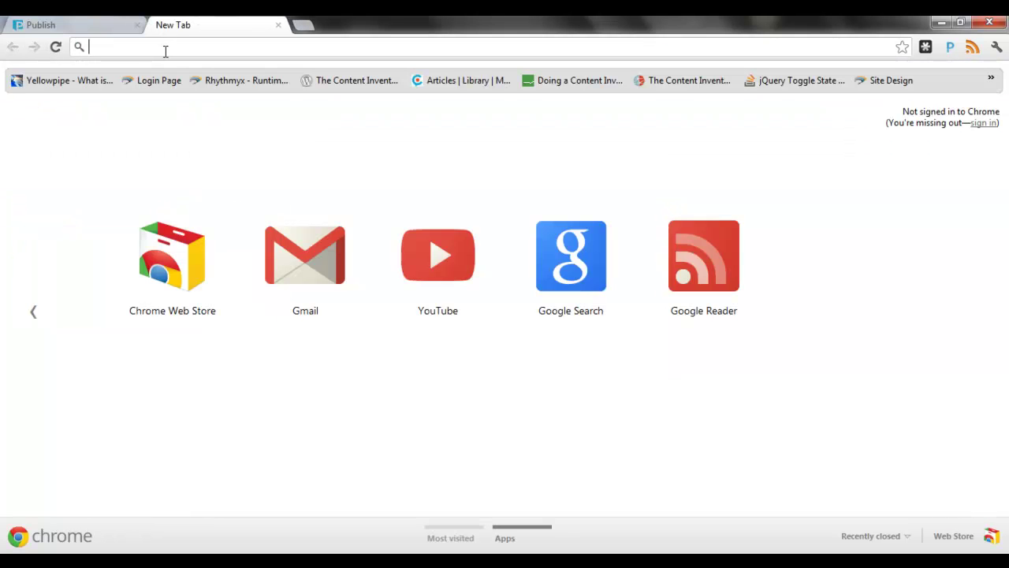
text(p)
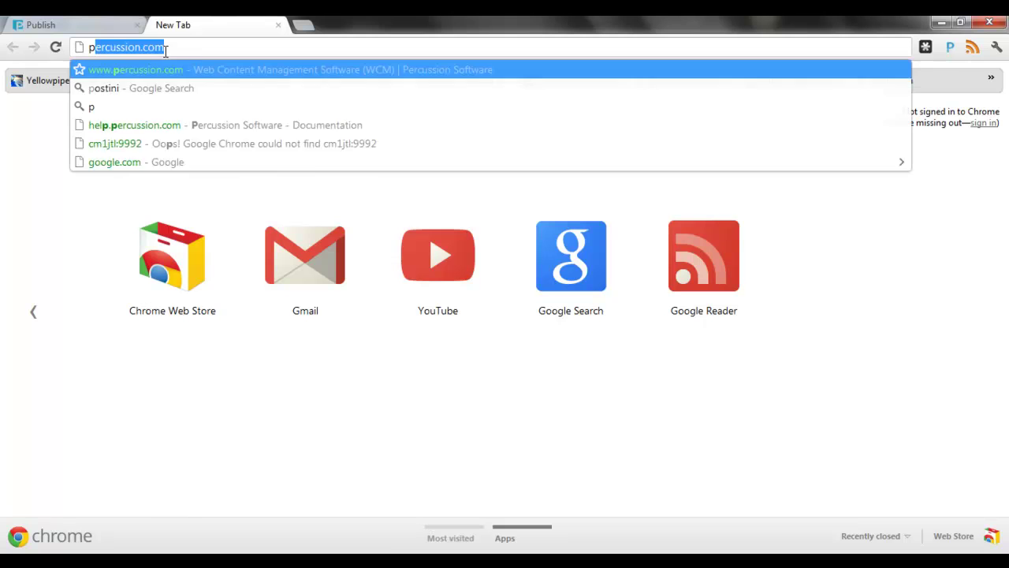
text(so-)
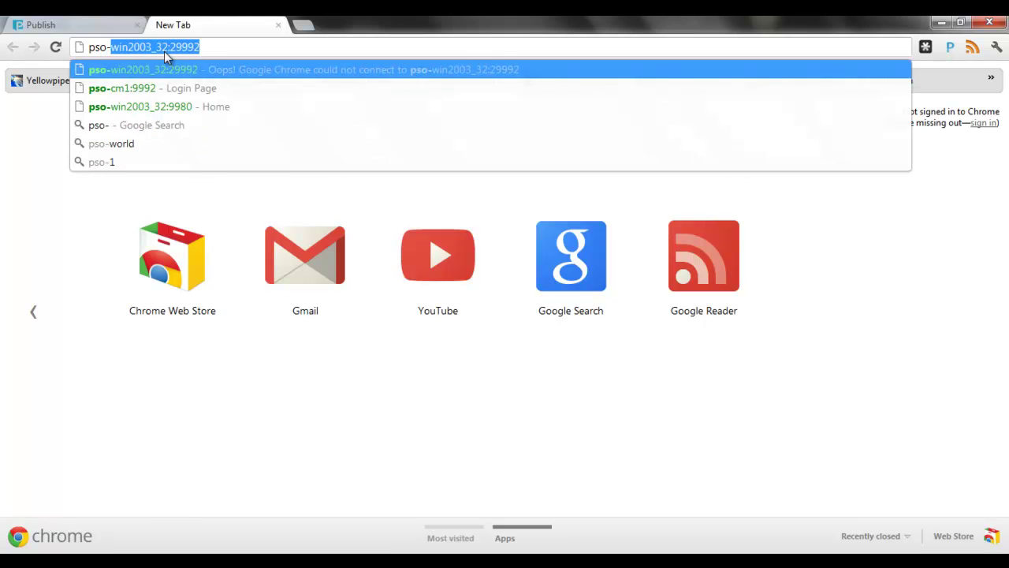
text(cm1:9980)
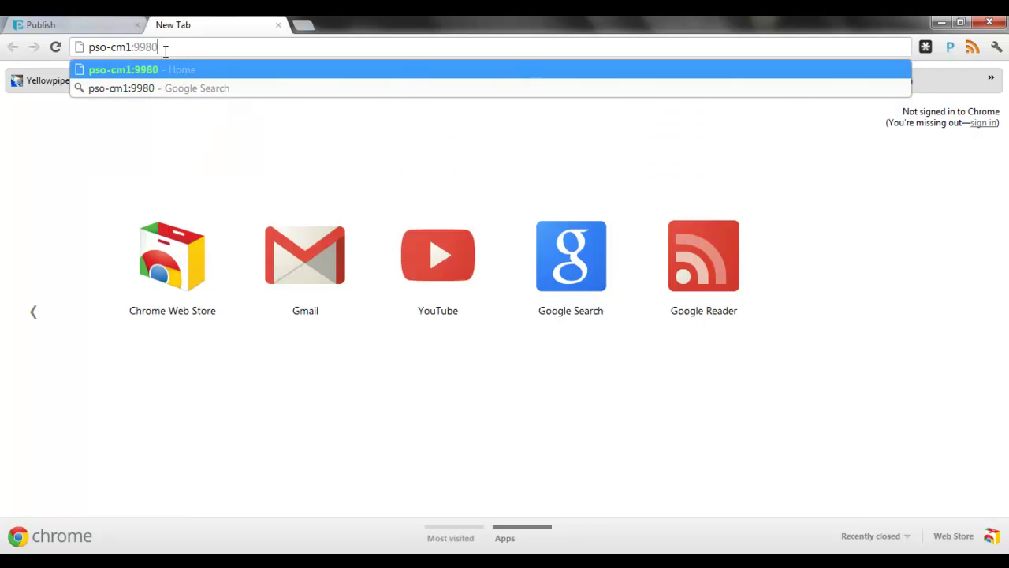
key(Return)
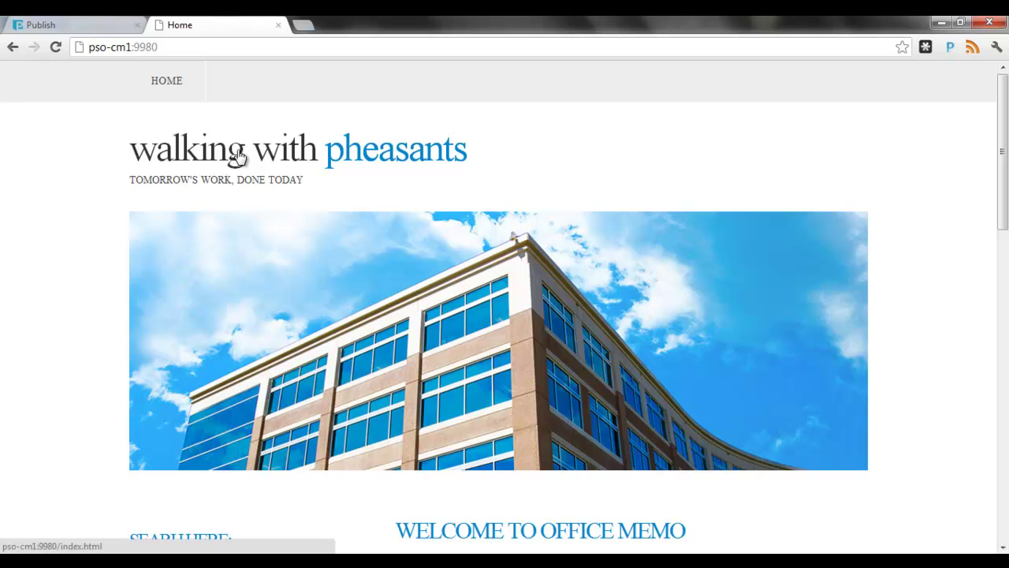
Return to the publishing servers, review the wwp server's settings with FTP as the driver, and save them.
click(82, 25)
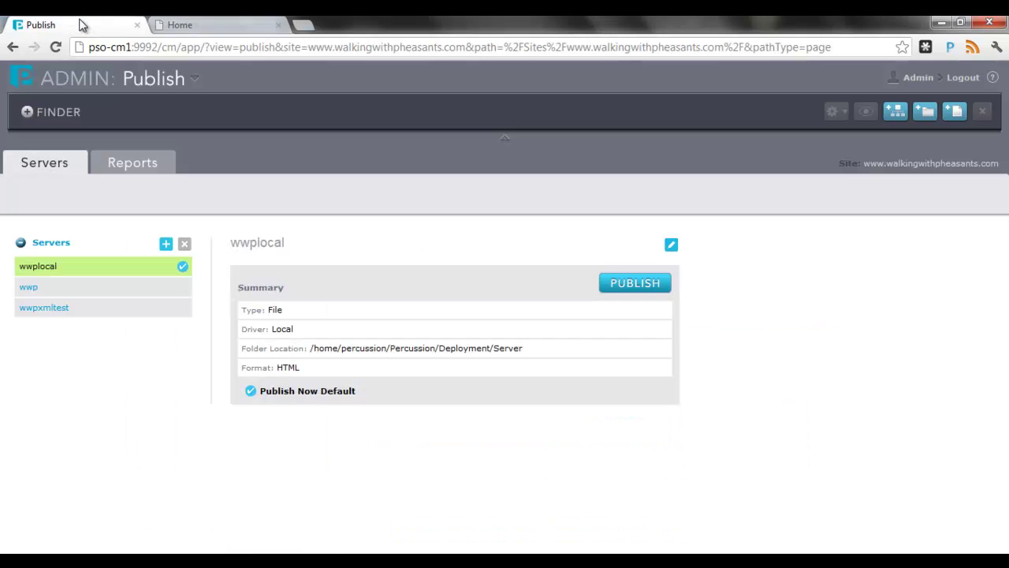
click(84, 293)
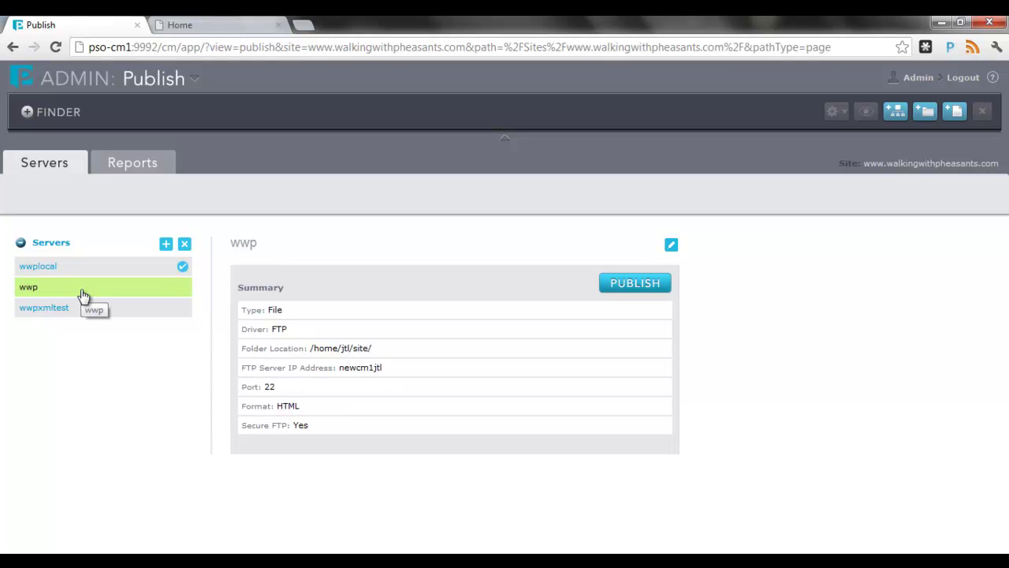
click(672, 245)
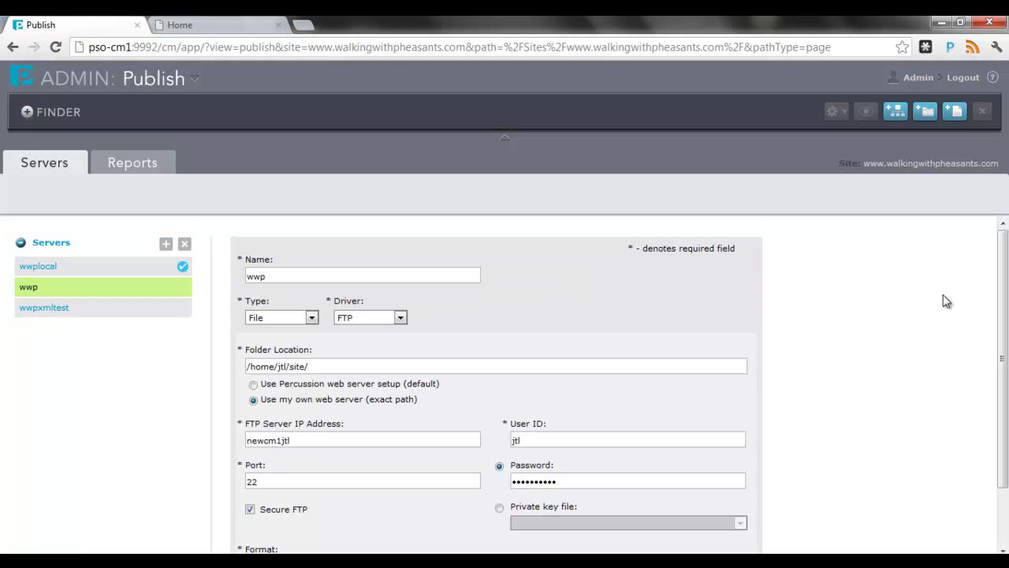
scroll(944, 300, down, 1)
click(400, 284)
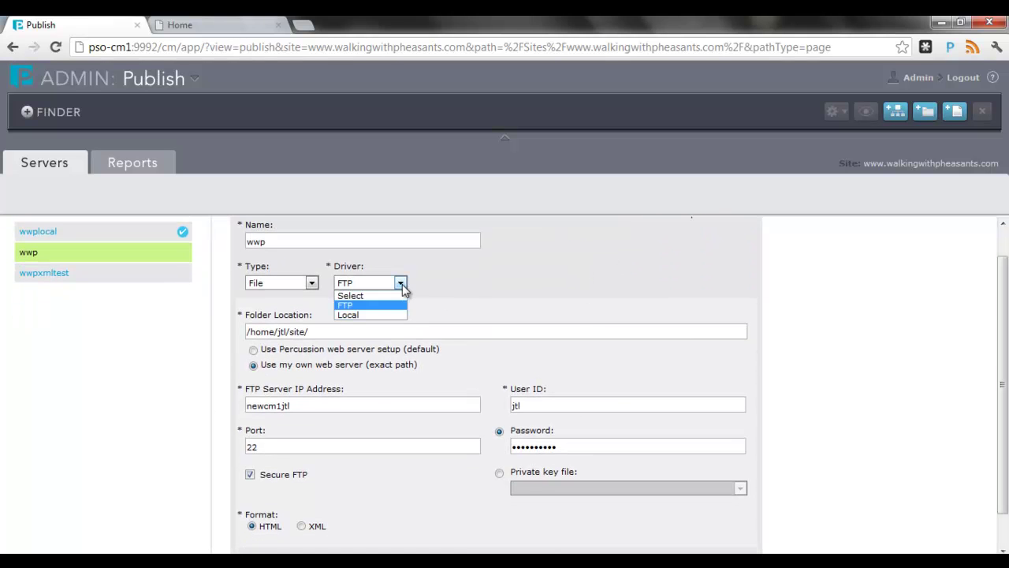
click(380, 307)
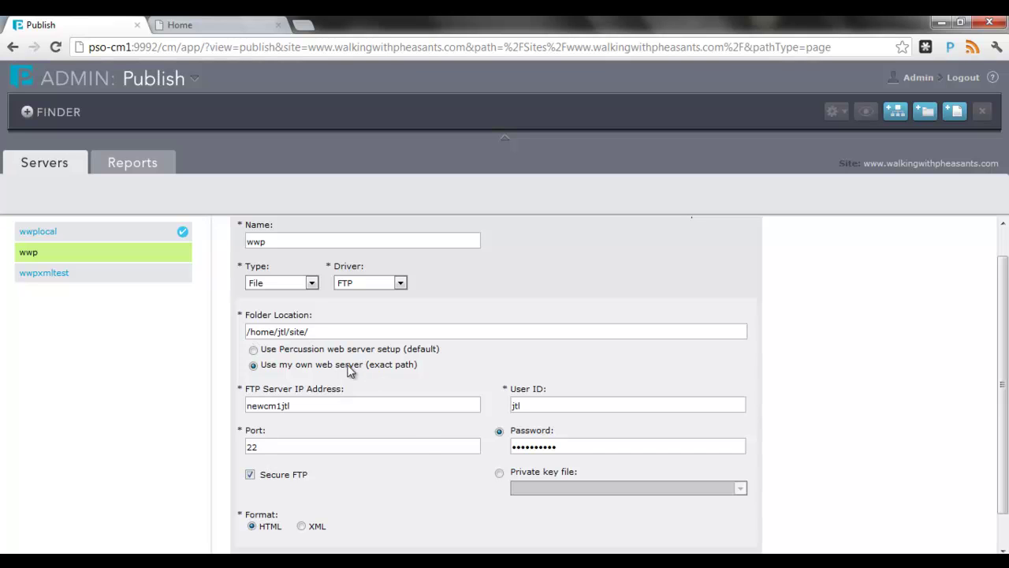
drag(1004, 384, 1004, 406)
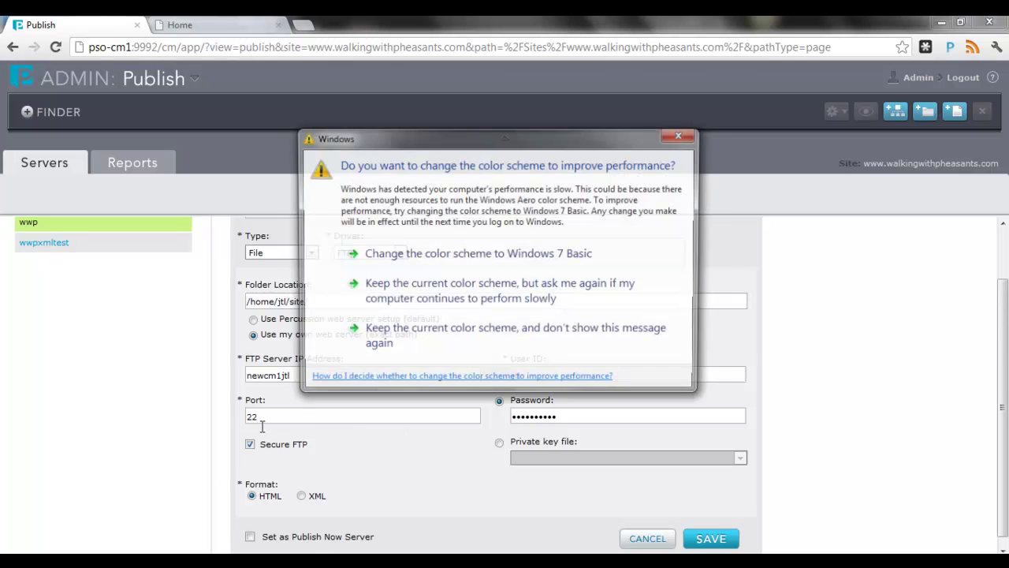
click(683, 134)
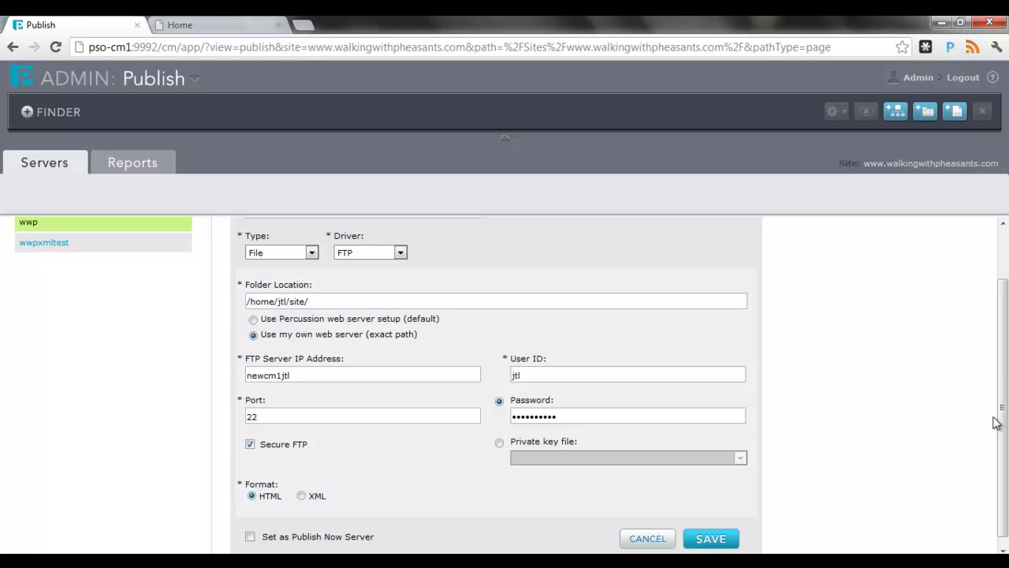
scroll(997, 418, down, 2)
click(713, 531)
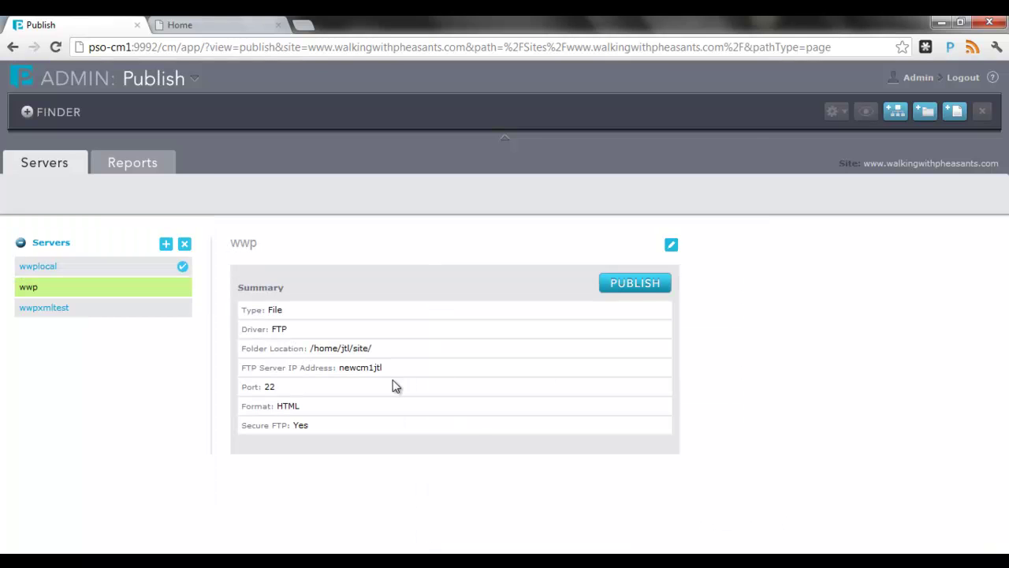
Publish the site to the wwp FTP server.
click(645, 289)
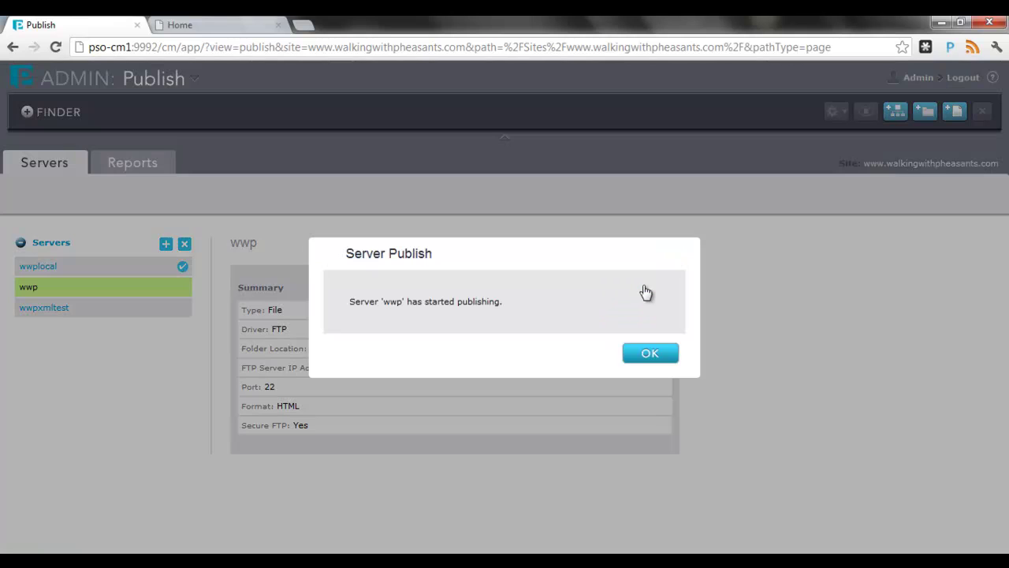
click(647, 354)
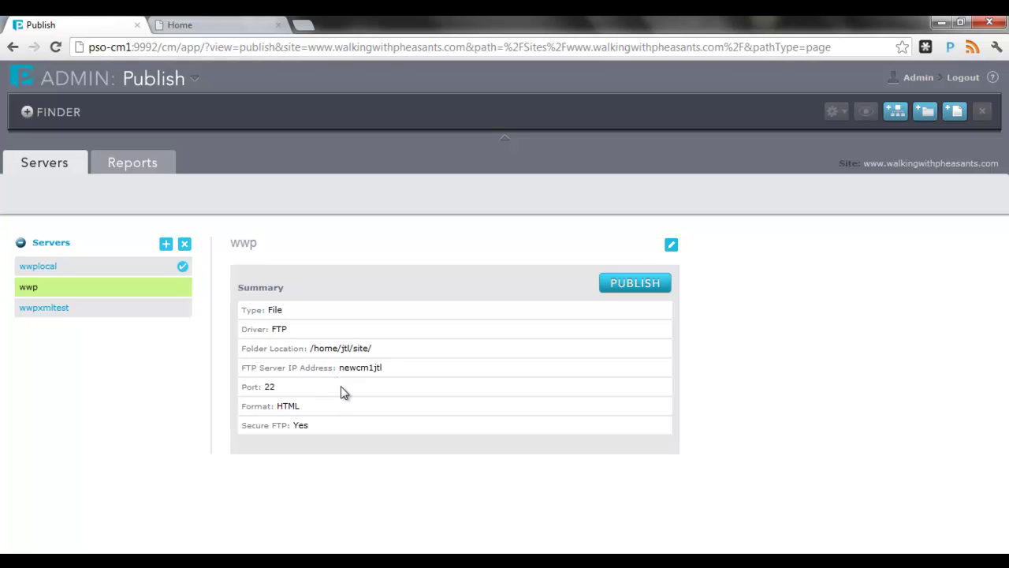
Open the FTP-published site at newcm1jtl in a new browser tab and look over its home page.
click(303, 25)
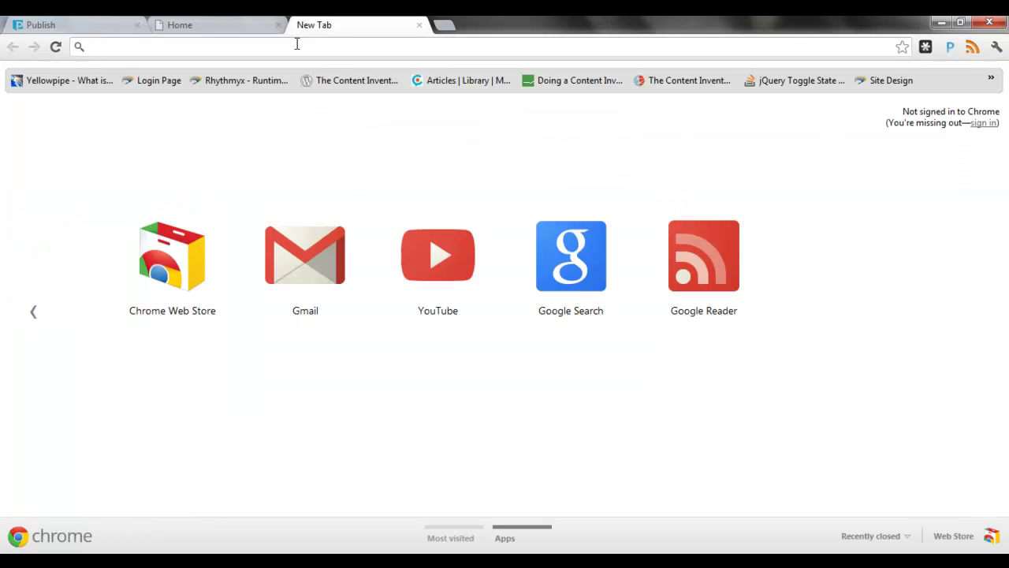
text(newcm1jtl:)
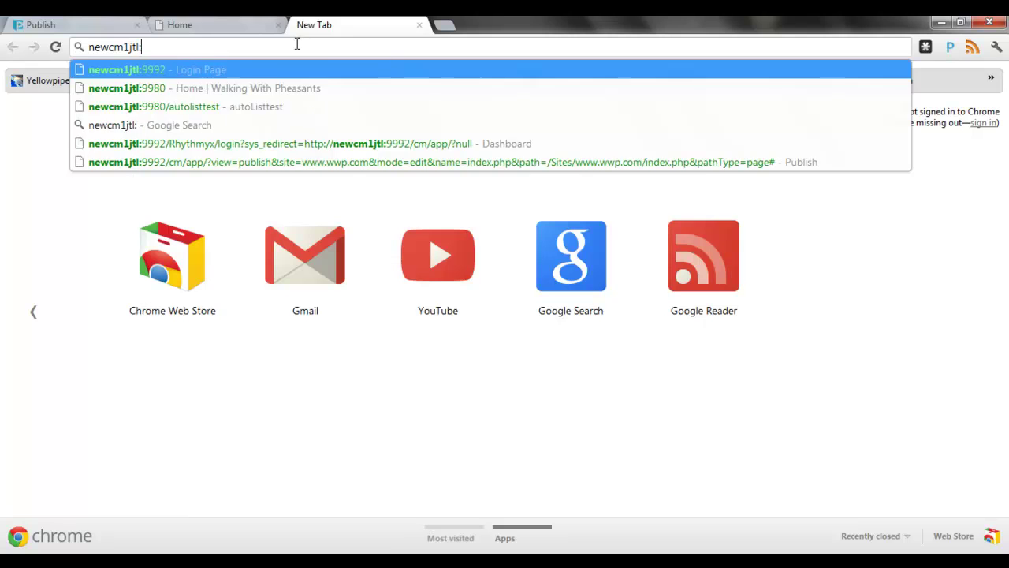
key(BackSpace)
text(/)
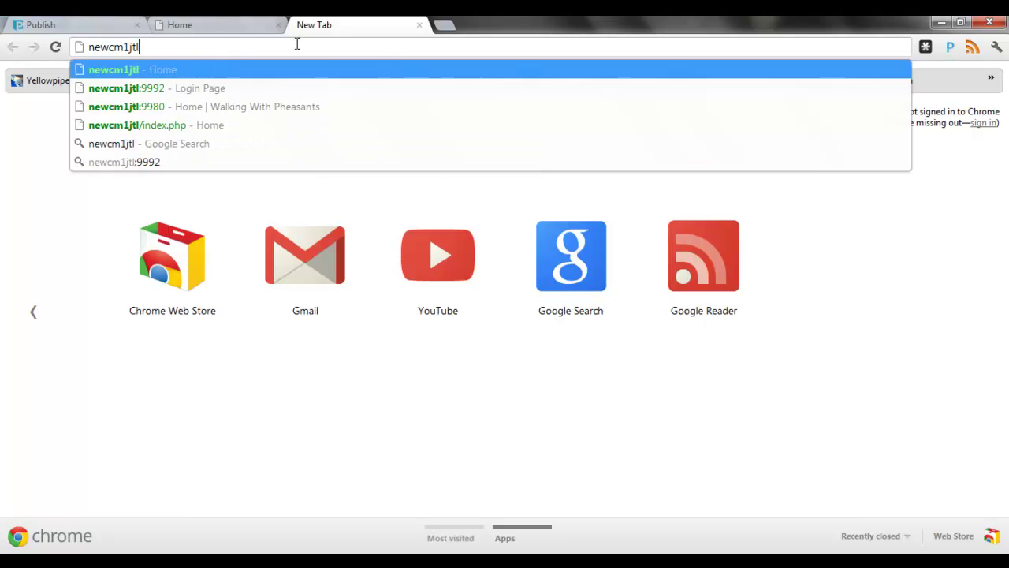
key(Return)
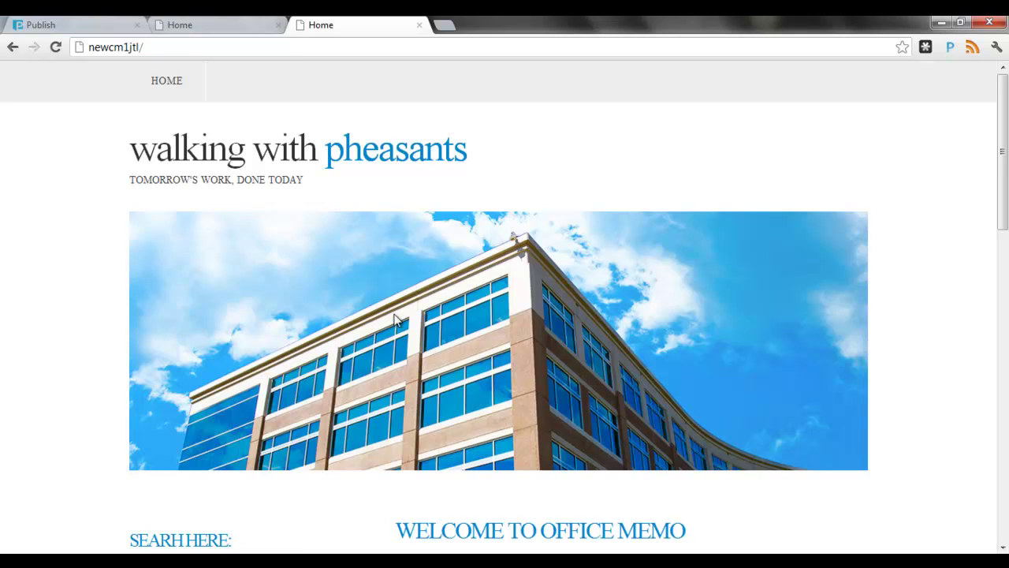
scroll(398, 320, down, 1)
scroll(397, 362, up, 1)
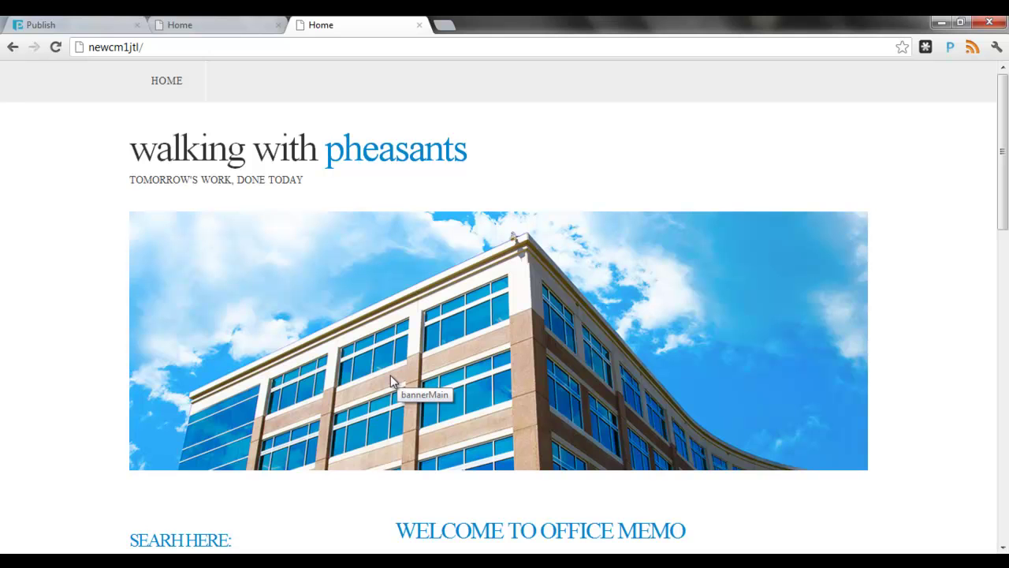
Reopen the wwp server's settings and examine the type choices and output format options, keeping the type as File.
click(119, 26)
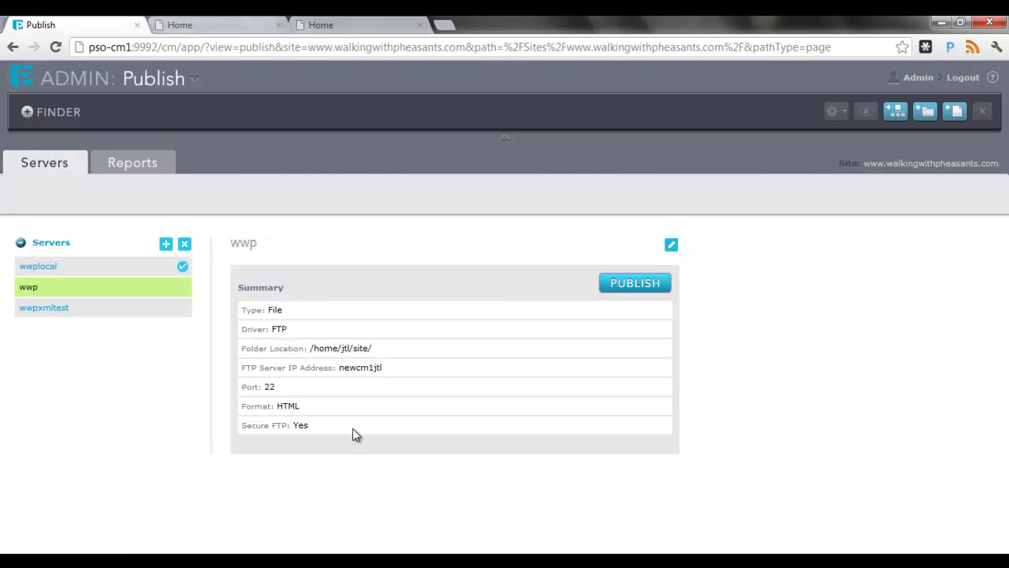
click(671, 246)
scroll(923, 360, down, 2)
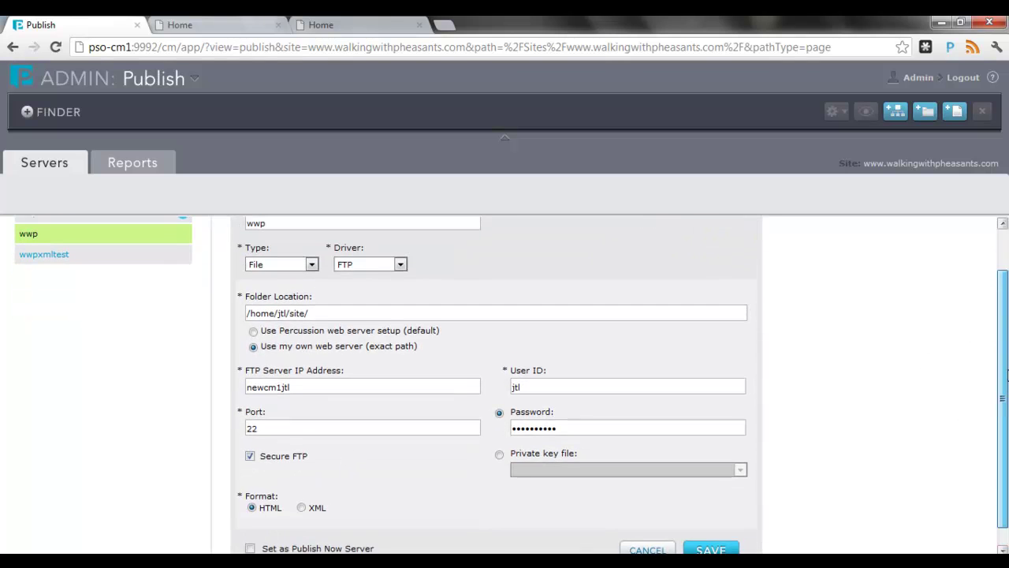
scroll(789, 425, down, 1)
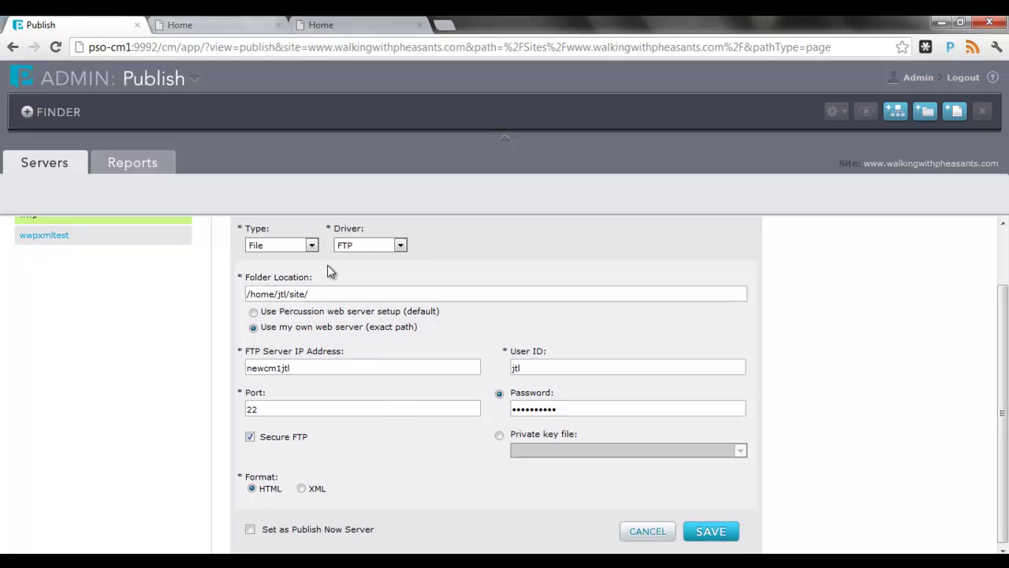
click(312, 246)
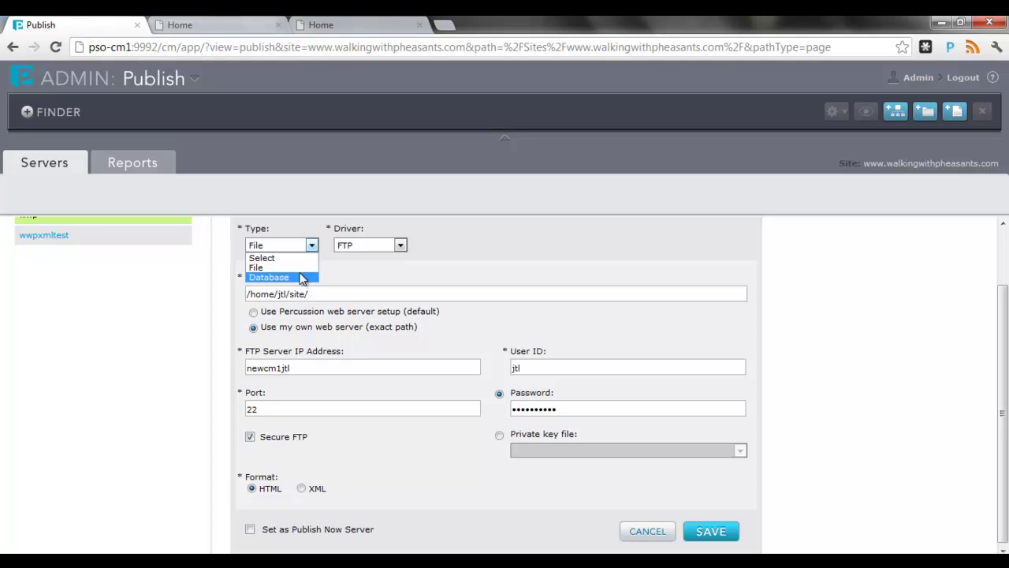
click(300, 267)
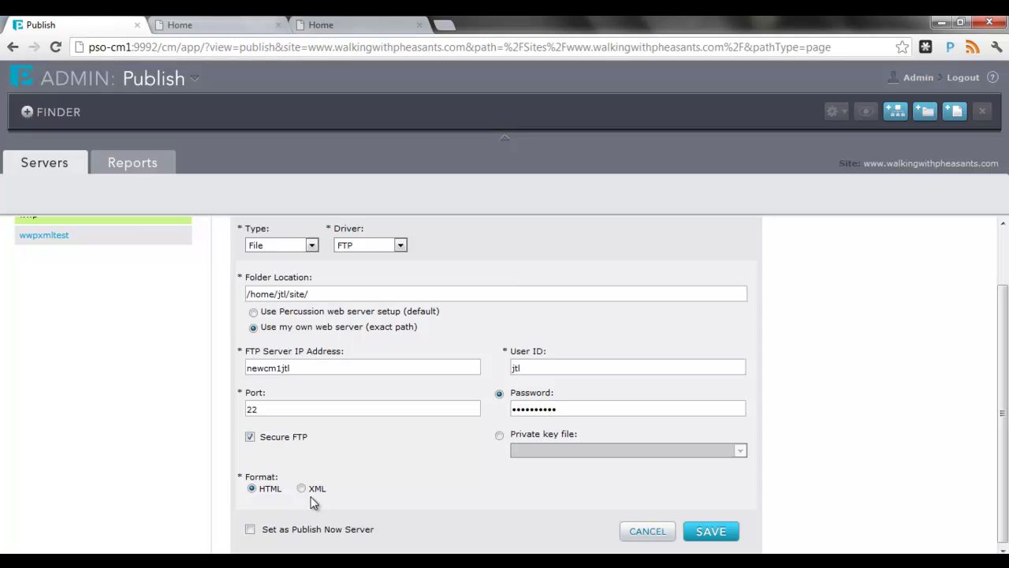
drag(1005, 361, 1006, 310)
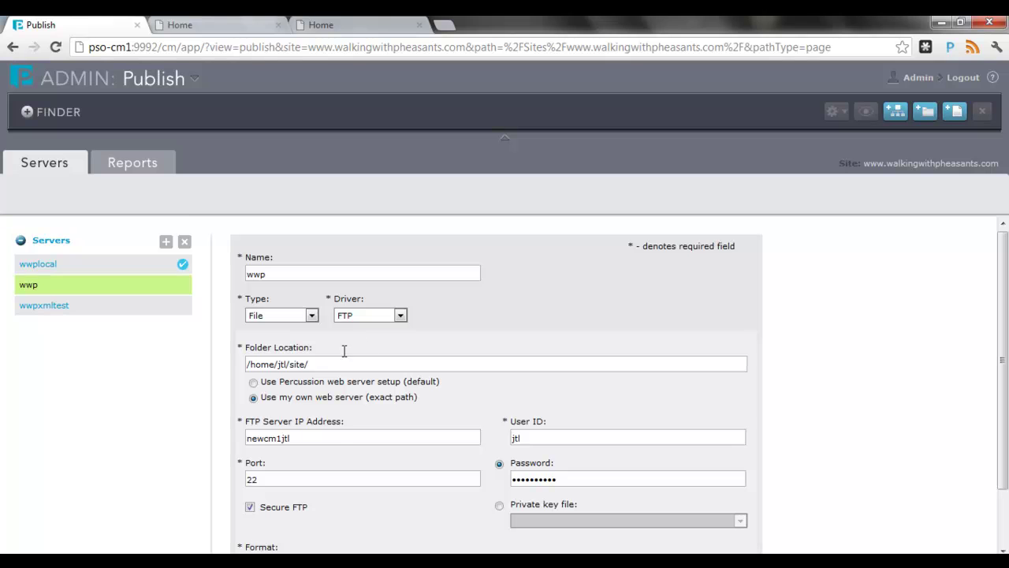
scroll(990, 448, down, 1)
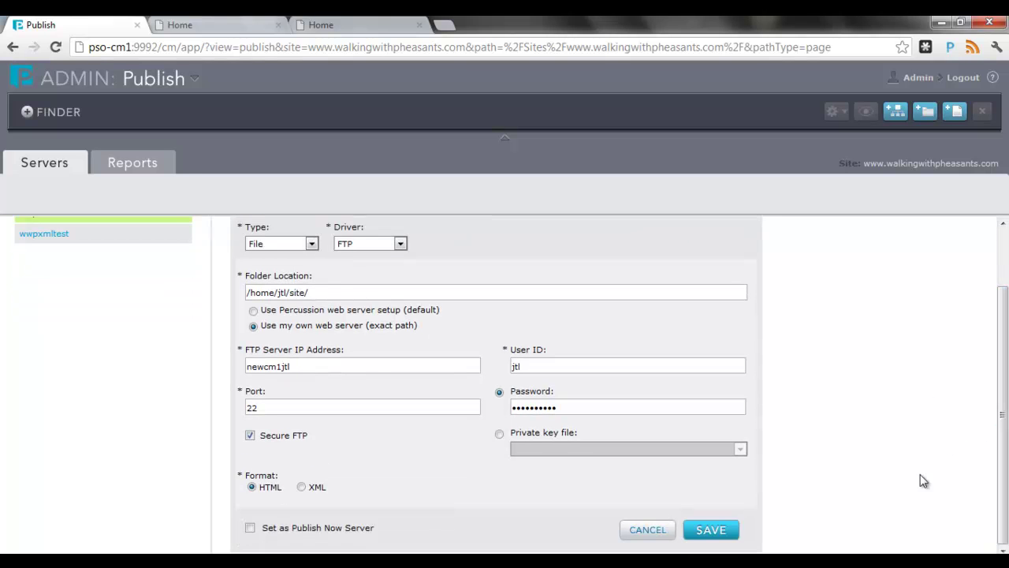